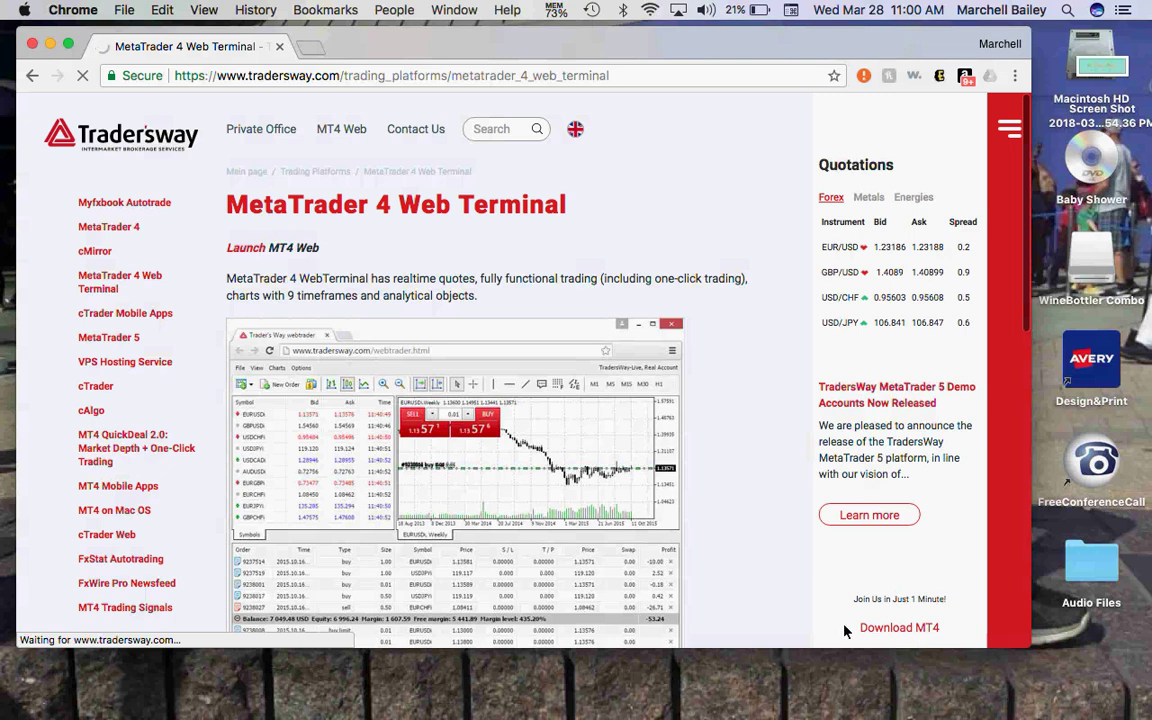
Download the MT4 installer from the Traders Way page and open it for conversion to a simple OS X Application bundle with WineBottler.
{"action": "scroll", "coordinate": [824, 572], "scroll_direction": "down", "scroll_amount": 3}
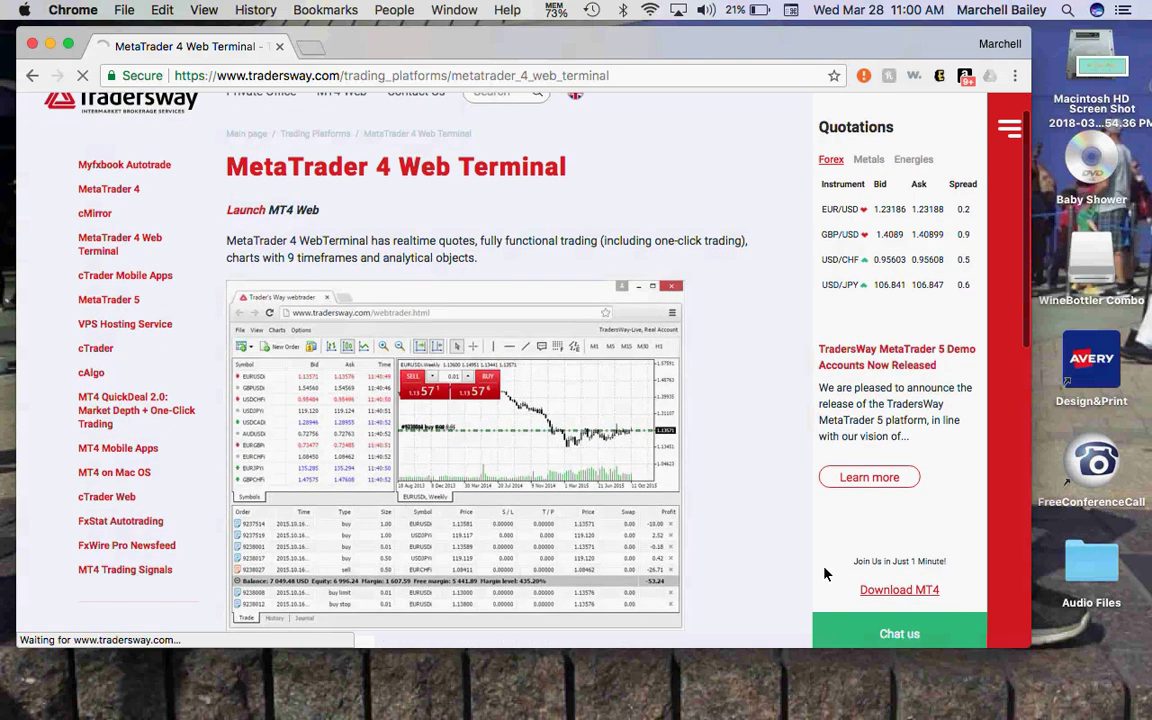
{"action": "scroll", "coordinate": [823, 569], "scroll_direction": "down", "scroll_amount": 1}
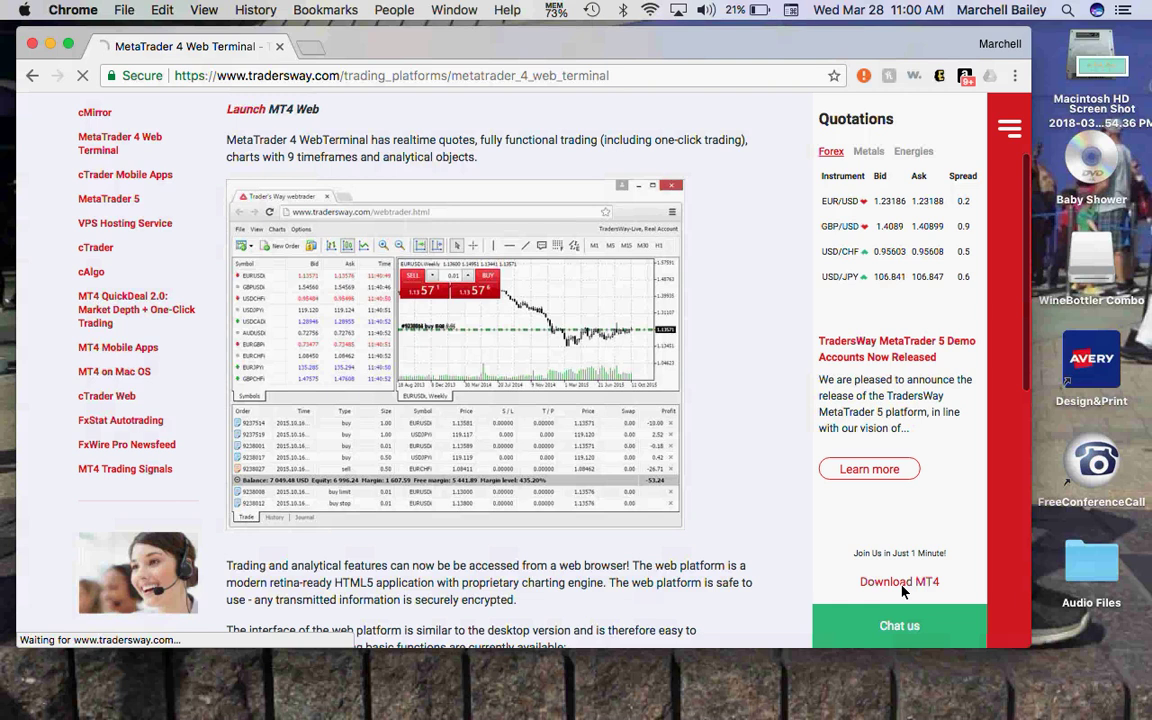
{"action": "scroll", "coordinate": [944, 593], "scroll_direction": "down", "scroll_amount": 10}
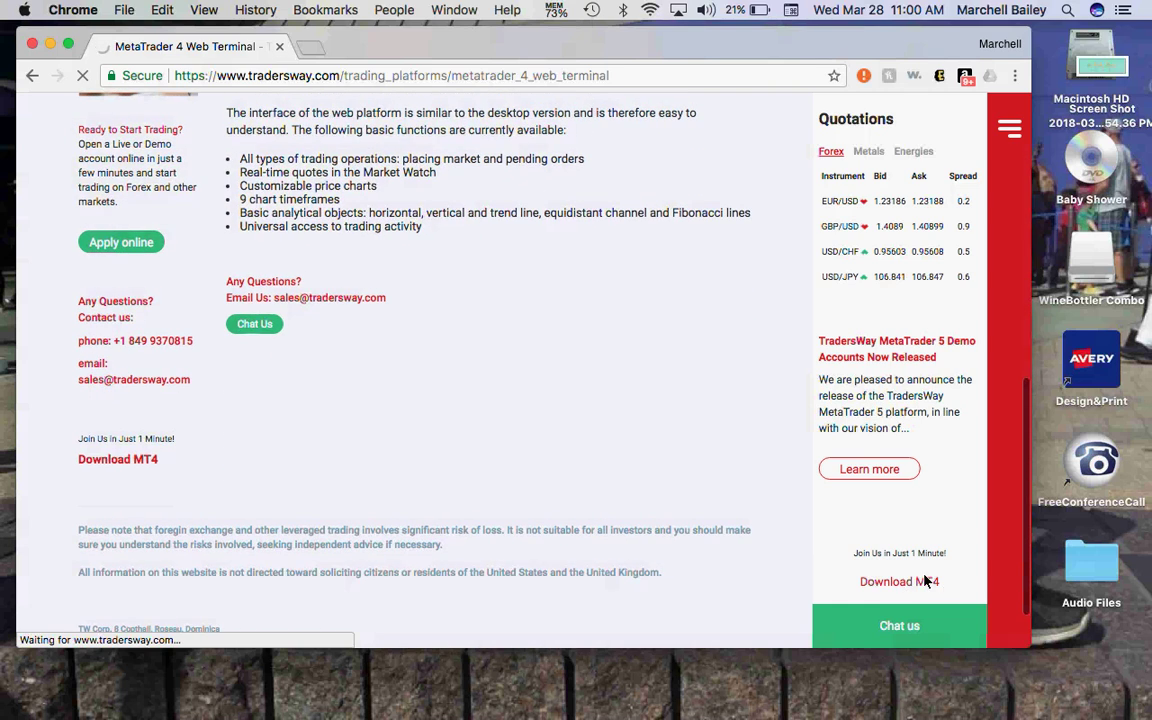
{"action": "right_click", "coordinate": [924, 584]}
{"action": "left_click", "coordinate": [895, 581]}
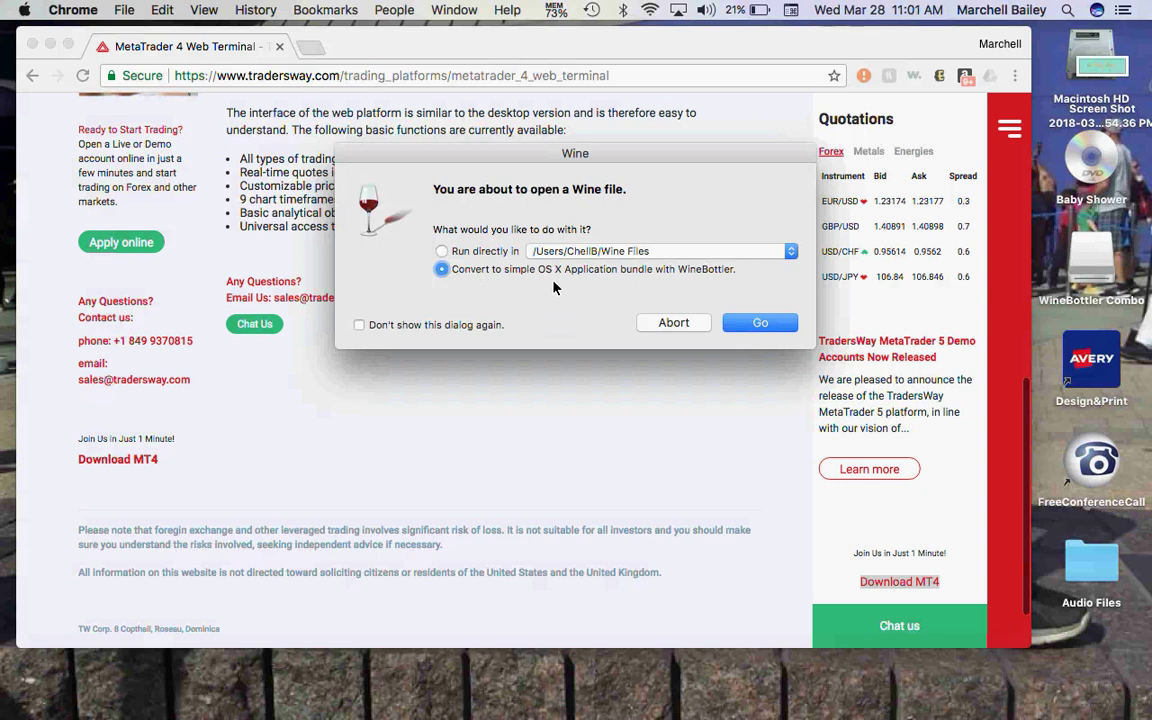
{"action": "left_click", "coordinate": [760, 325]}
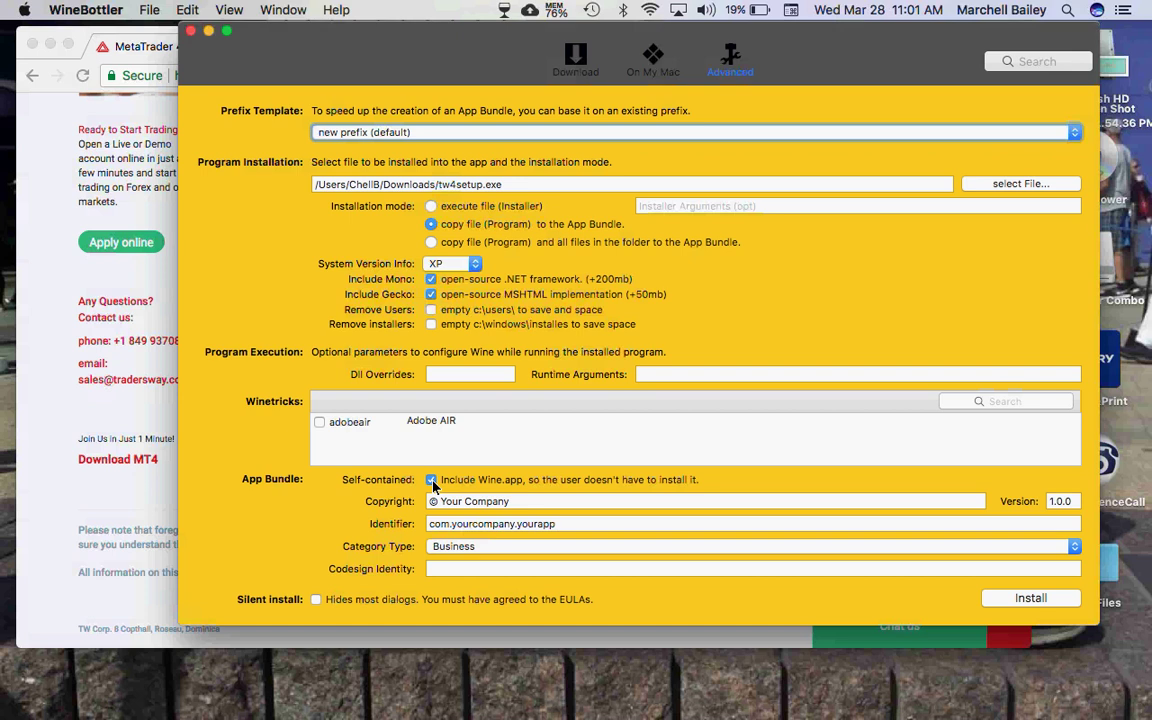
Start installing tw4setup.exe as a self-contained app bundle saved as MT4 in the Applications folder.
{"action": "left_click", "coordinate": [1030, 600]}
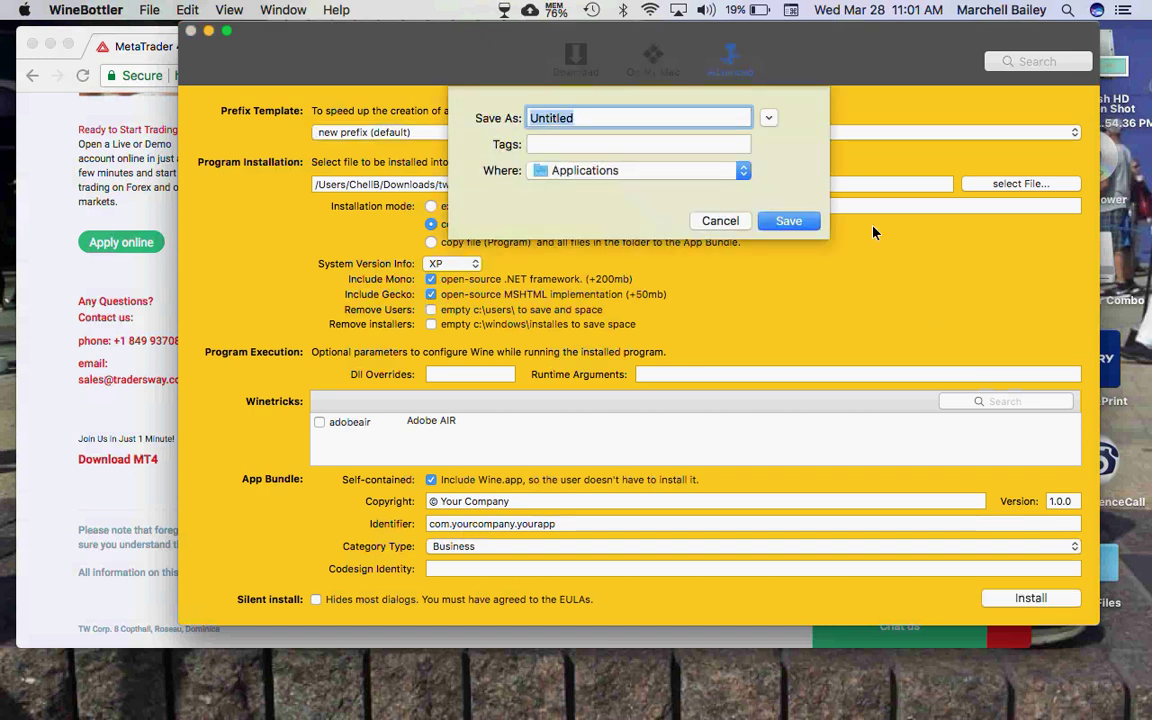
{"action": "left_click", "coordinate": [609, 125]}
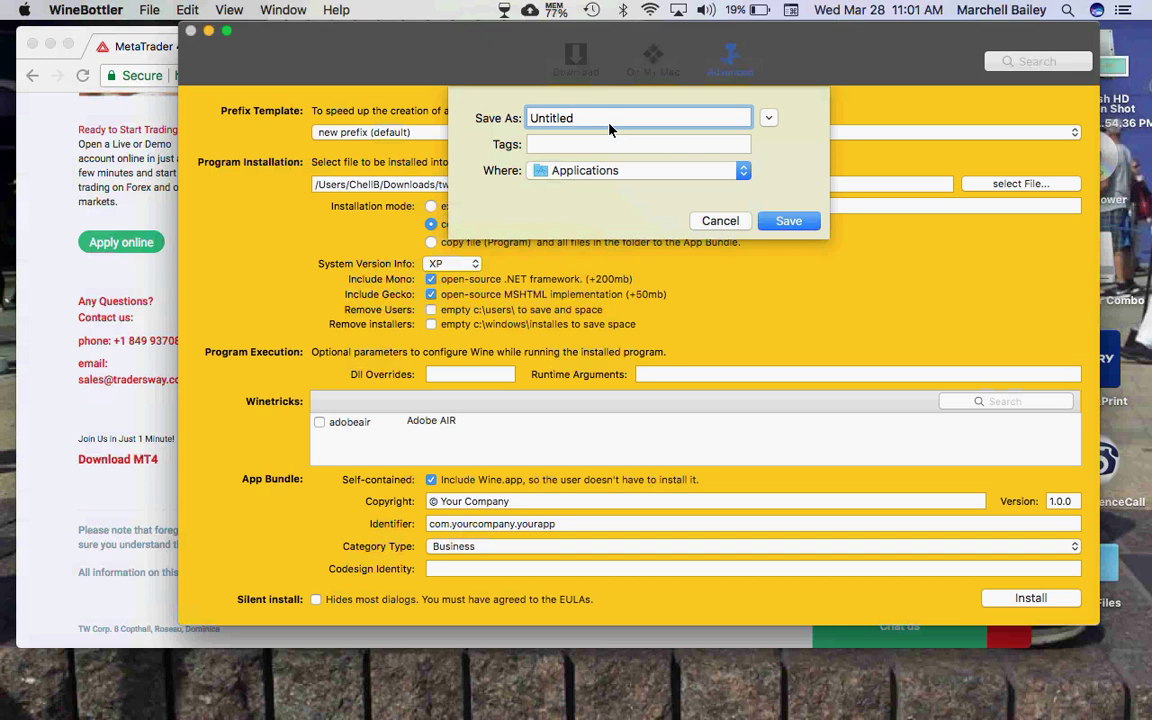
{"action": "key", "text": "BackSpace"}
{"action": "key", "text": "BackSpace"}
{"action": "key", "text": "BackSpace"}
{"action": "key", "text": "BackSpace"}
{"action": "key", "text": "BackSpace"}
{"action": "key", "text": "BackSpace"}
{"action": "key", "text": "BackSpace"}
{"action": "key", "text": "BackSpace"}
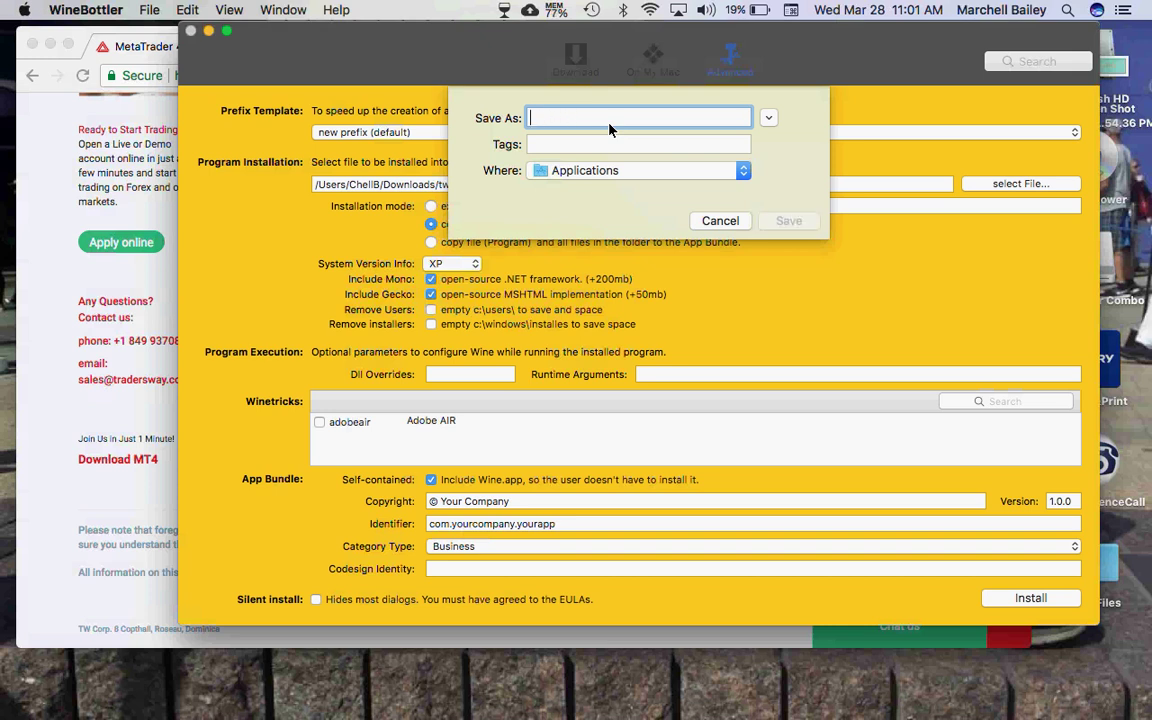
{"action": "type", "text": "MT$"}
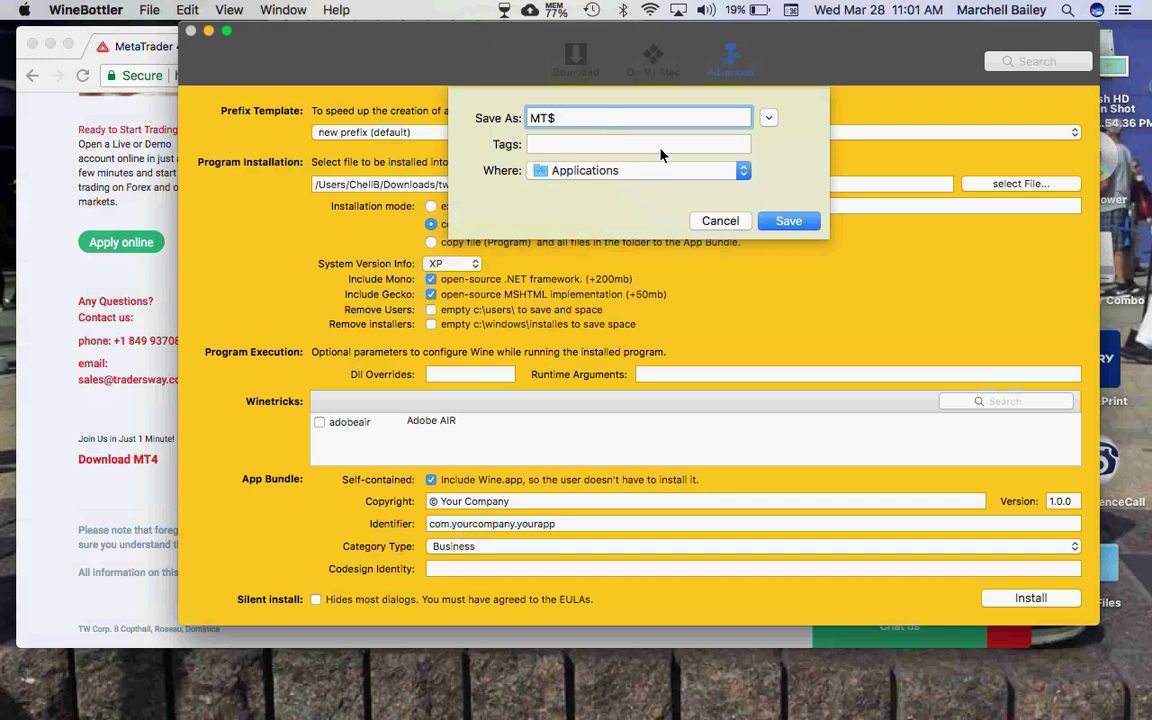
{"action": "key", "text": "BackSpace"}
{"action": "type", "text": "4"}
{"action": "left_click", "coordinate": [811, 229]}
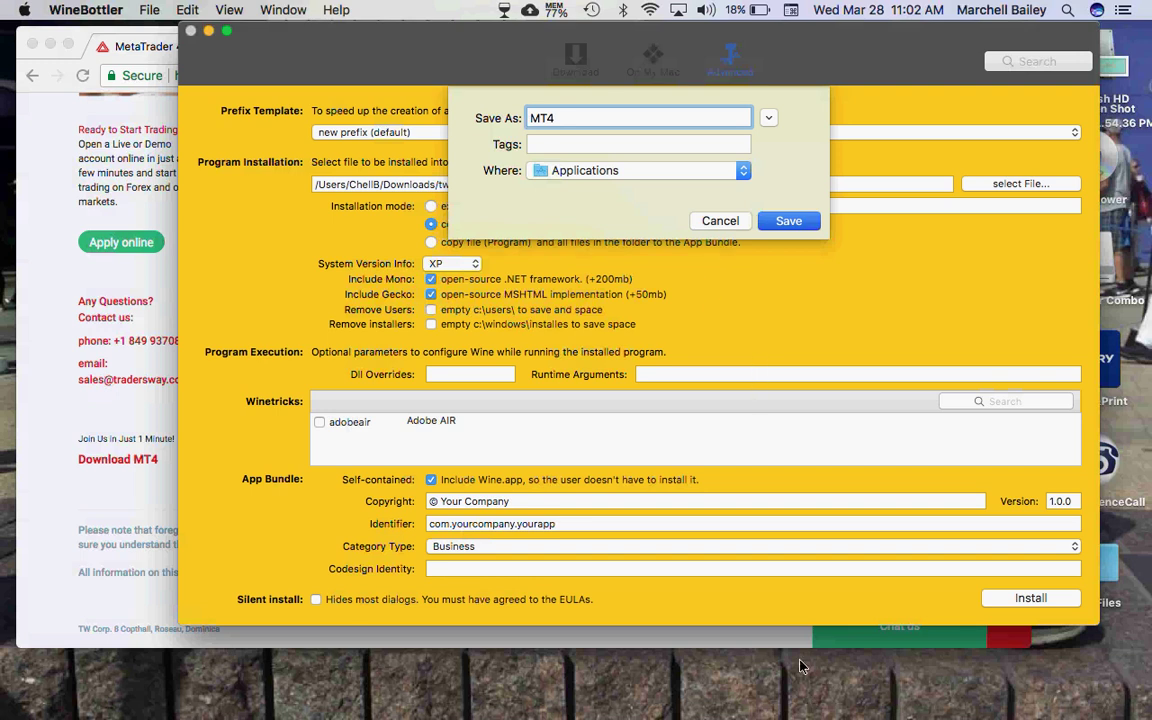
{"action": "key", "text": "Return"}
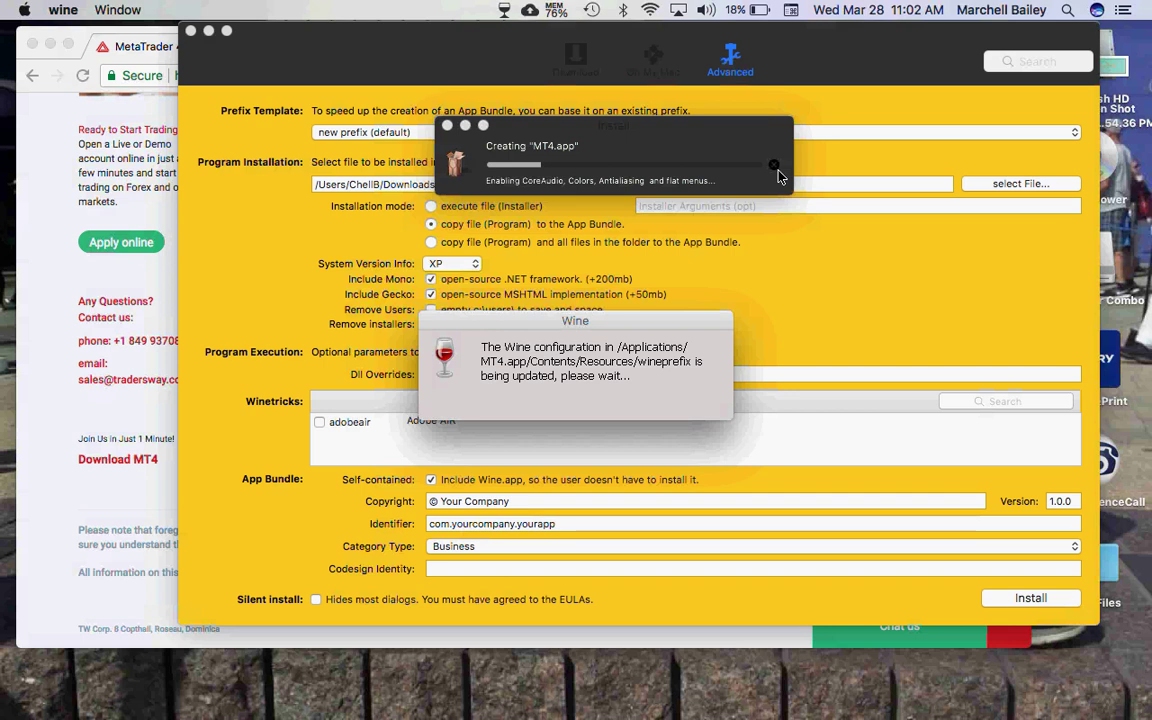
Cancel the creation of MT4.app and dismiss the message about it.
{"action": "left_click", "coordinate": [777, 172]}
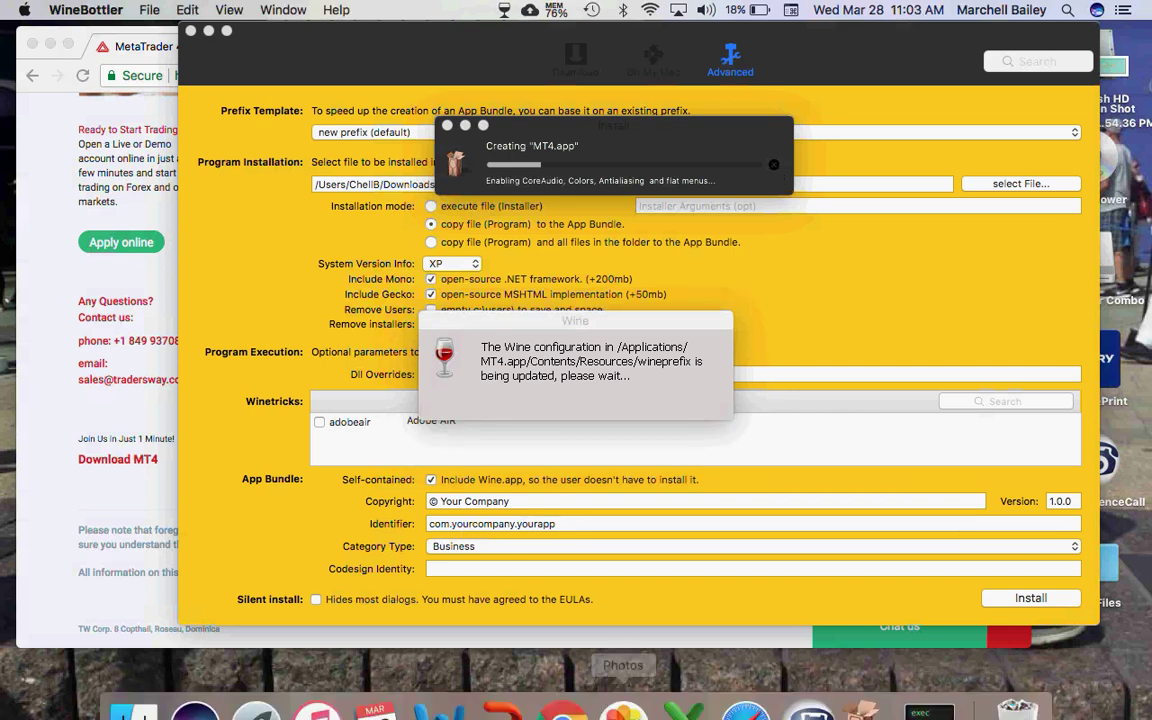
{"action": "mouse_move", "coordinate": [745, 690]}
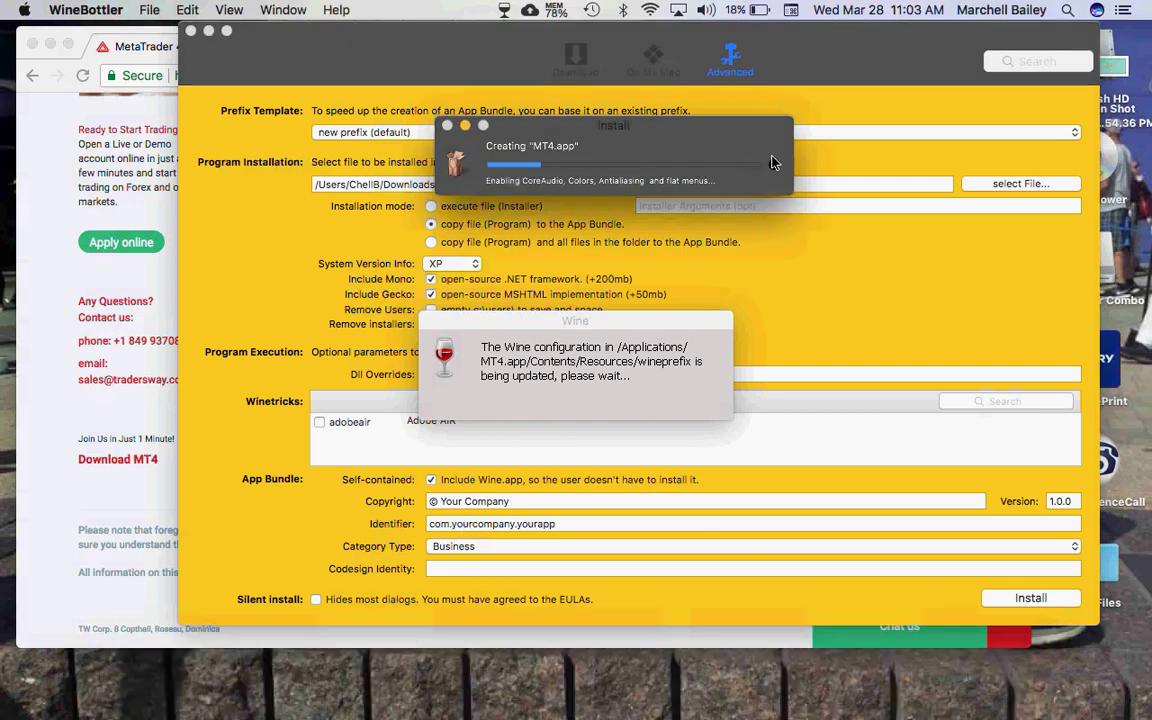
{"action": "left_click", "coordinate": [774, 167]}
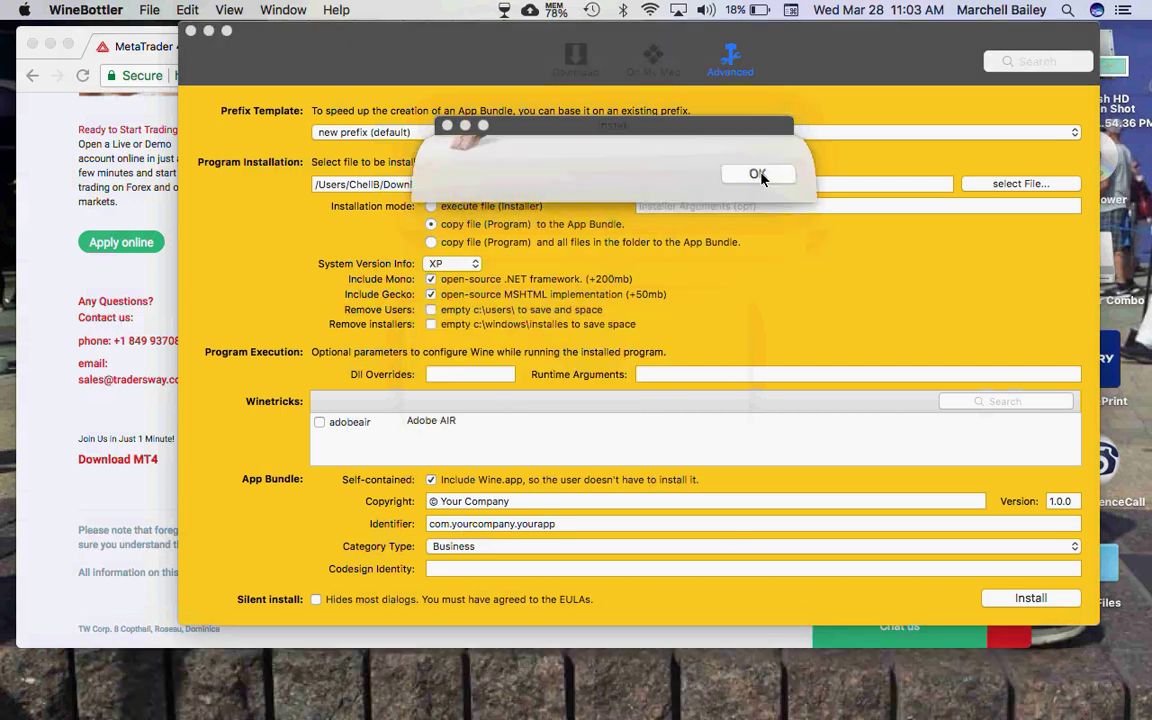
{"action": "left_click", "coordinate": [722, 227]}
Minimize the browser window and close the MT4_install.log and WineBottler windows.
{"action": "mouse_move", "coordinate": [185, 715]}
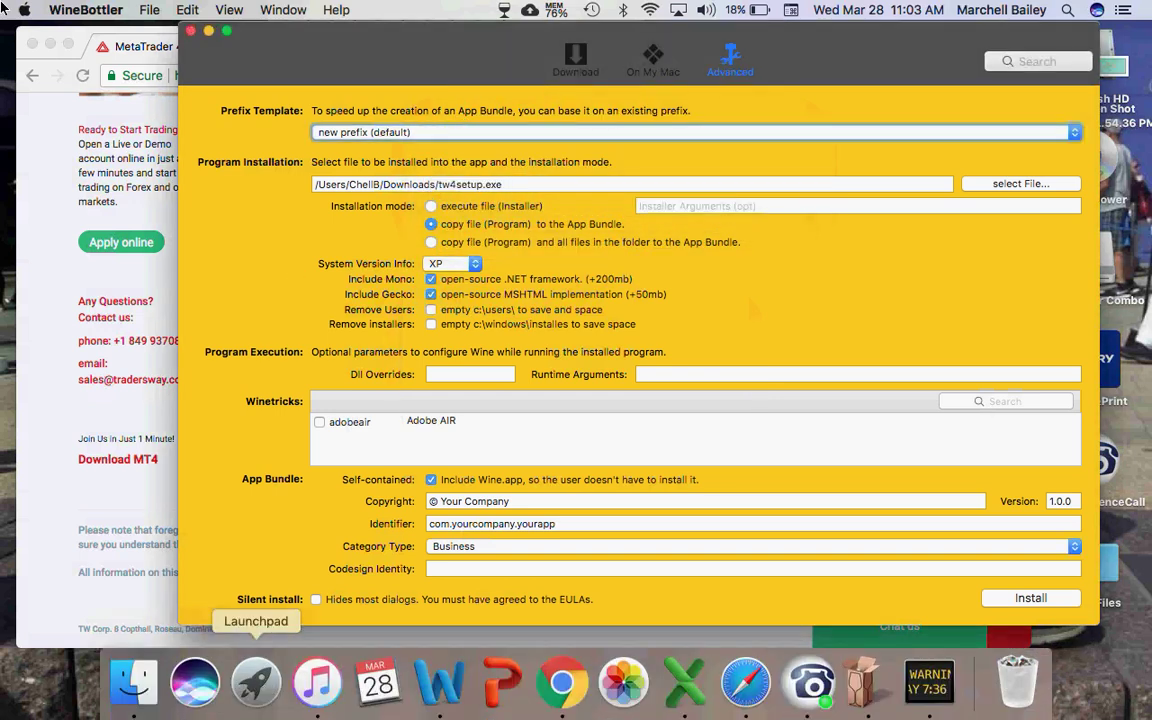
{"action": "mouse_move", "coordinate": [2, 2]}
{"action": "left_click", "coordinate": [5, 125]}
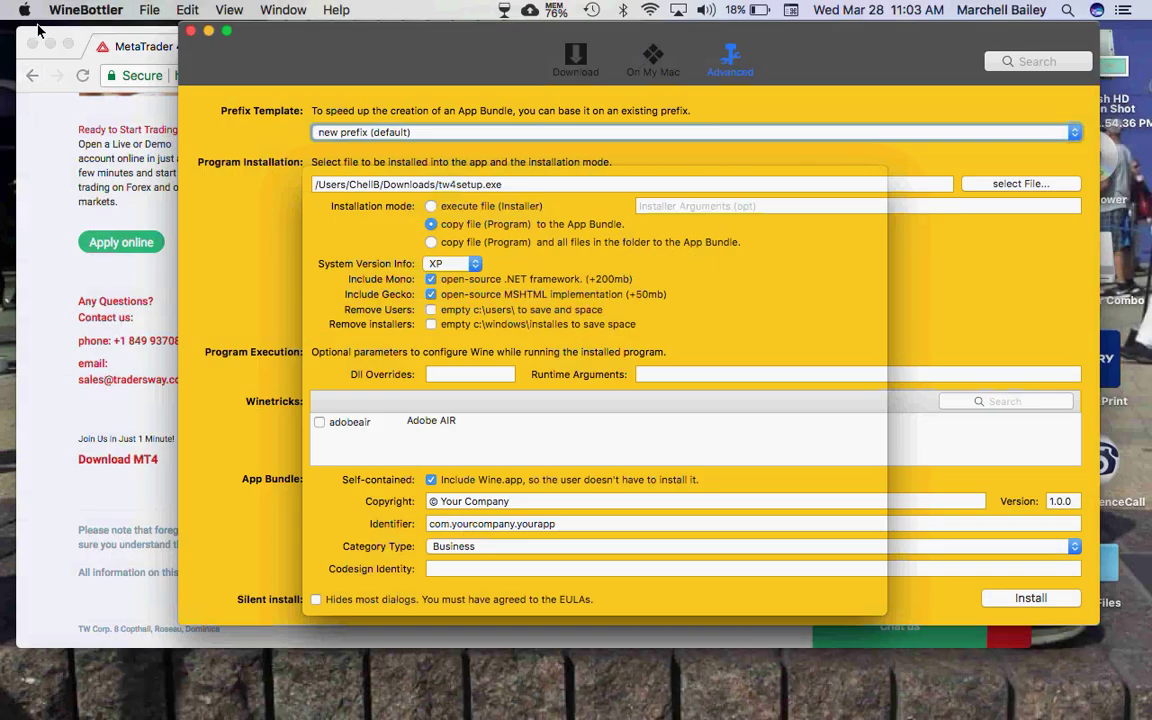
{"action": "left_click", "coordinate": [50, 44]}
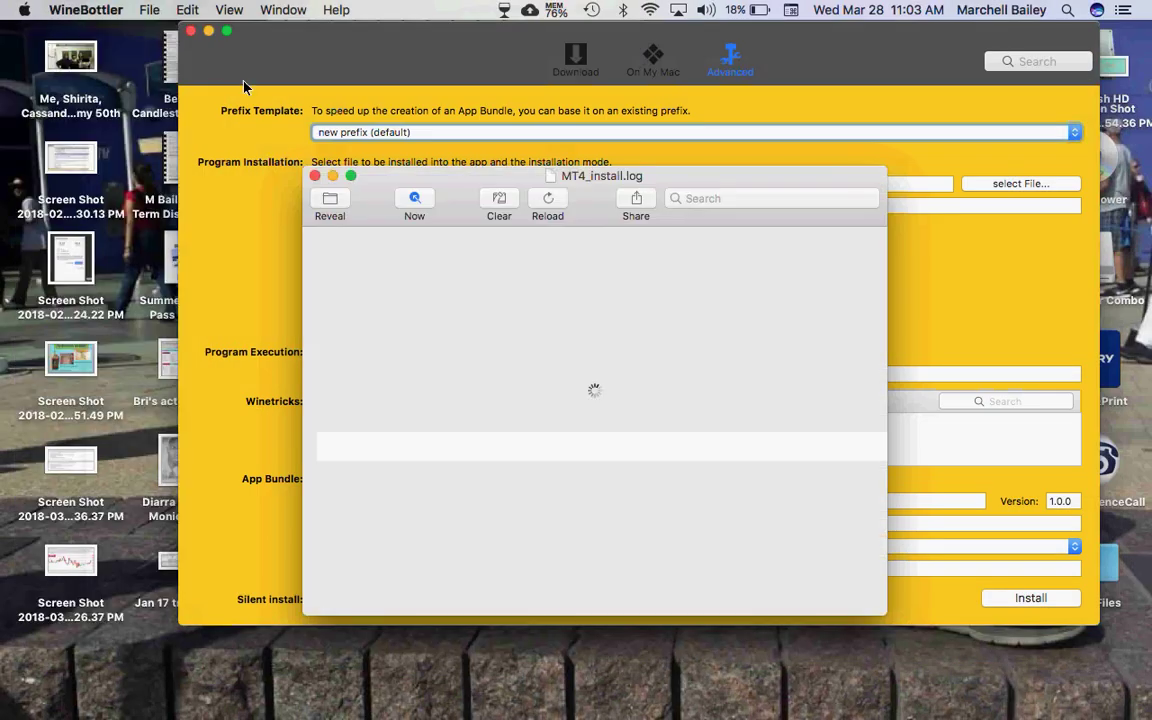
{"action": "left_click", "coordinate": [418, 207]}
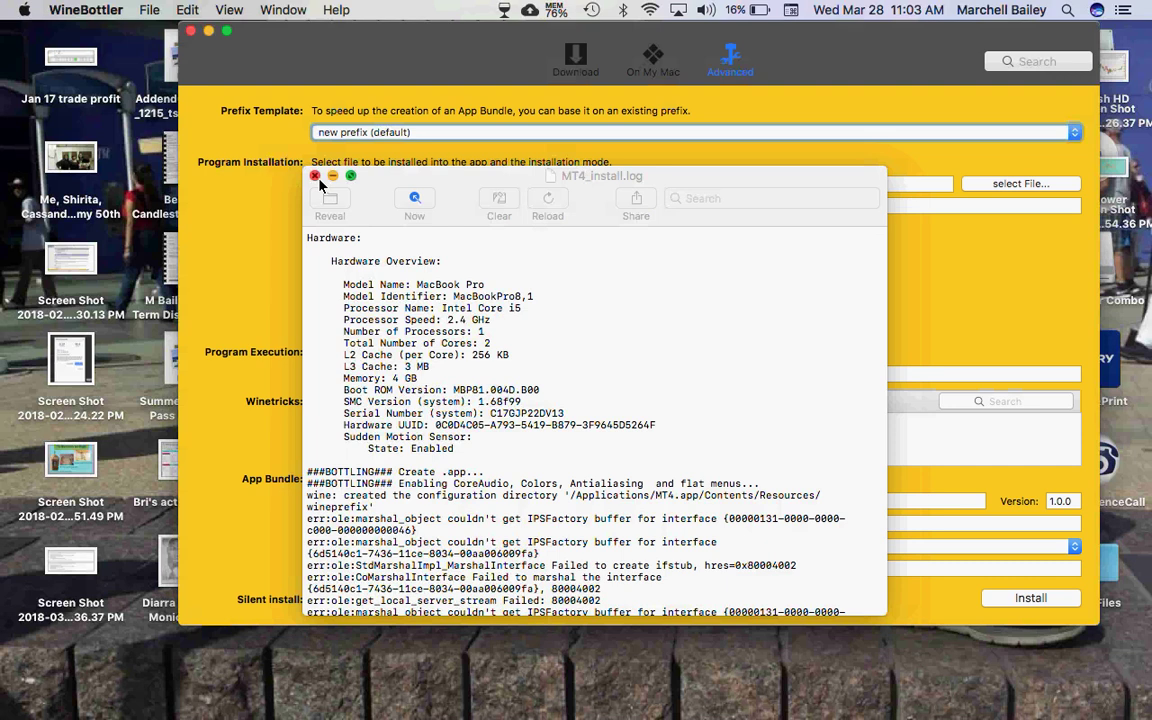
{"action": "left_click", "coordinate": [315, 176]}
{"action": "mouse_move", "coordinate": [224, 700]}
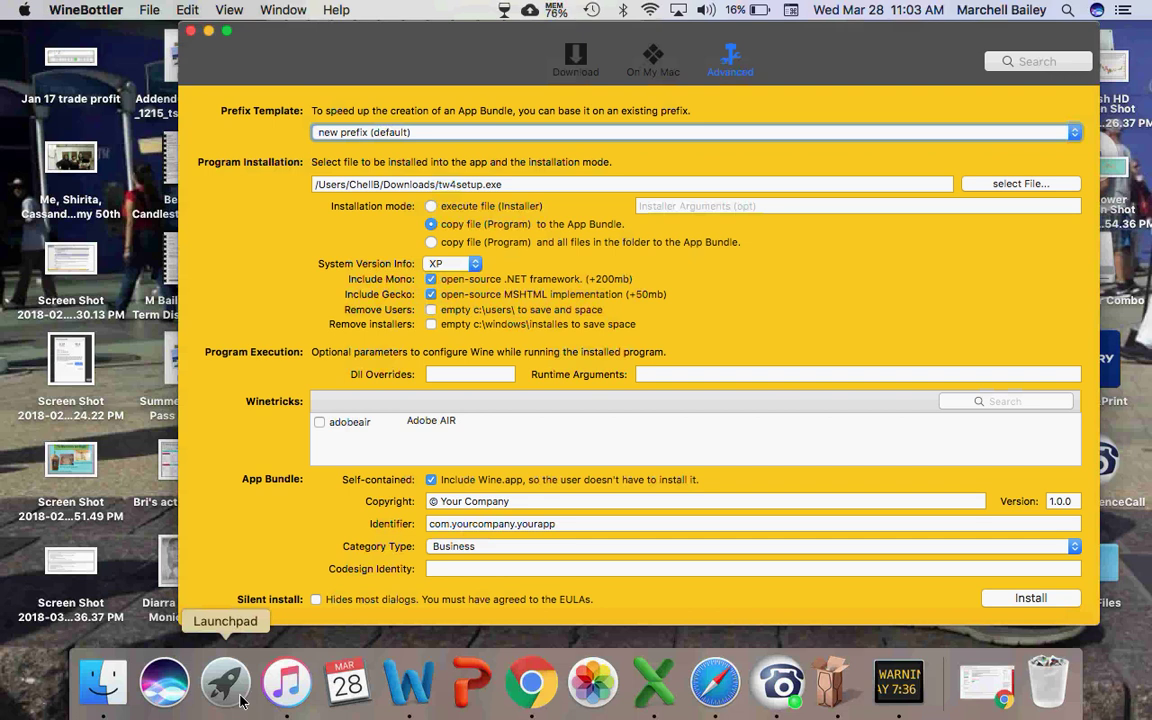
{"action": "left_click", "coordinate": [189, 32]}
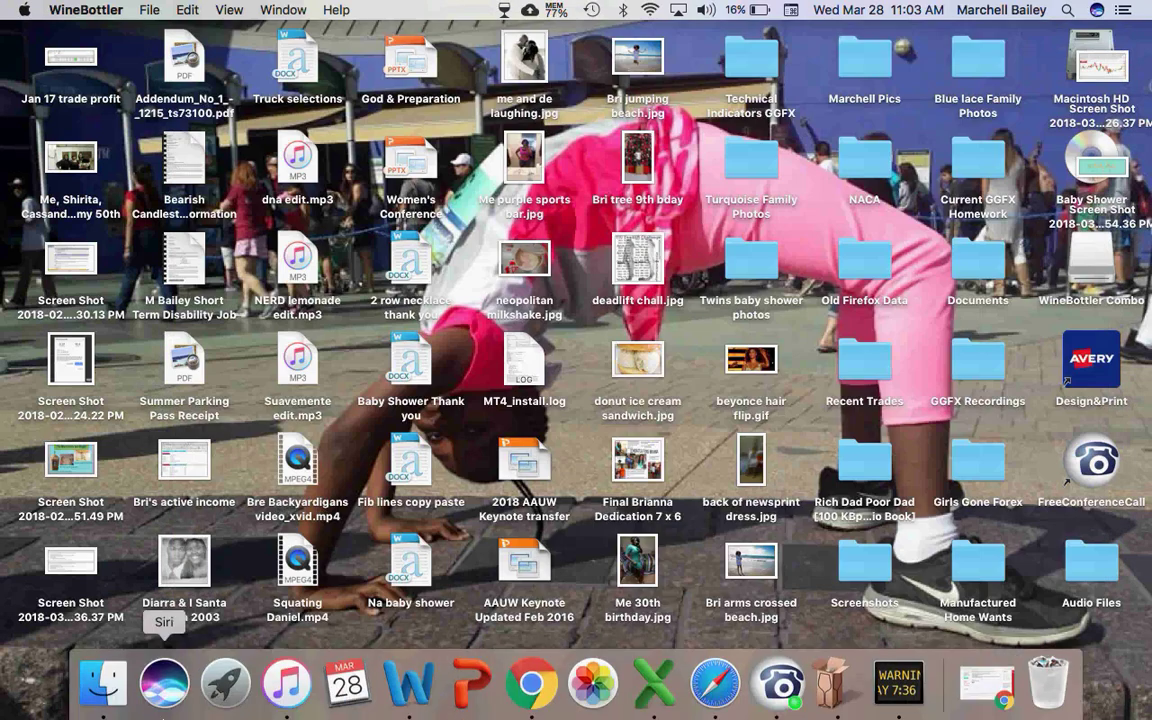
Launch the MetaTrader 4 application from Launchpad.
{"action": "left_click", "coordinate": [224, 686]}
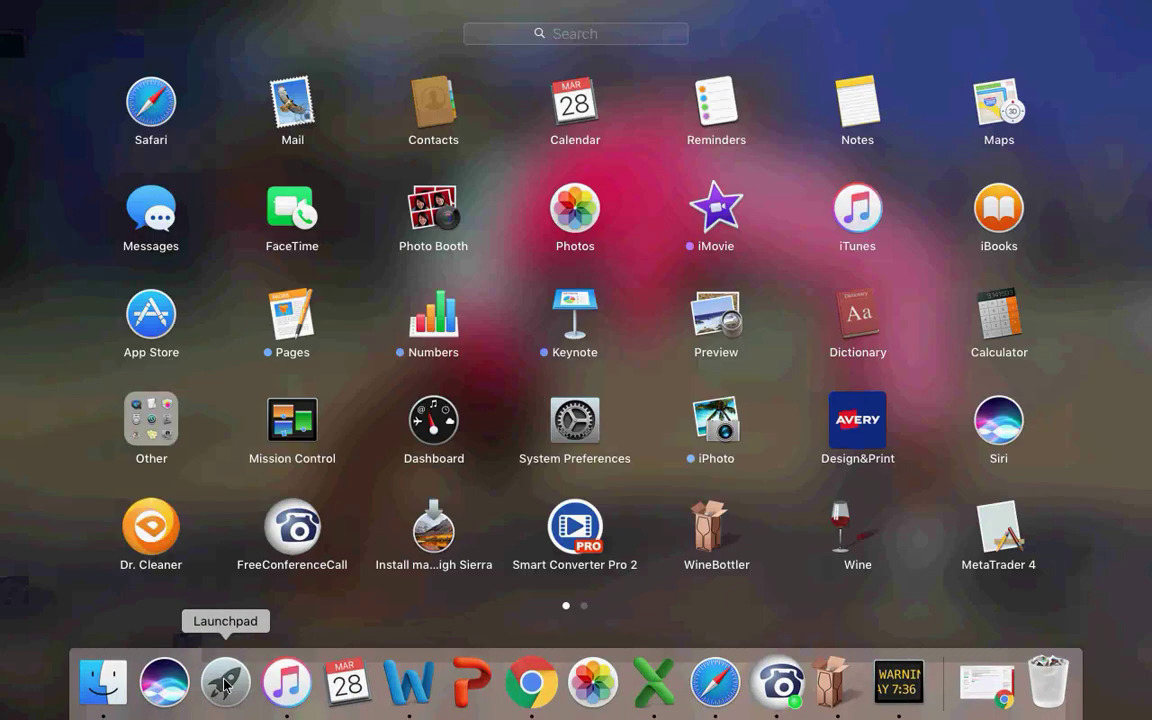
{"action": "left_click", "coordinate": [1000, 532]}
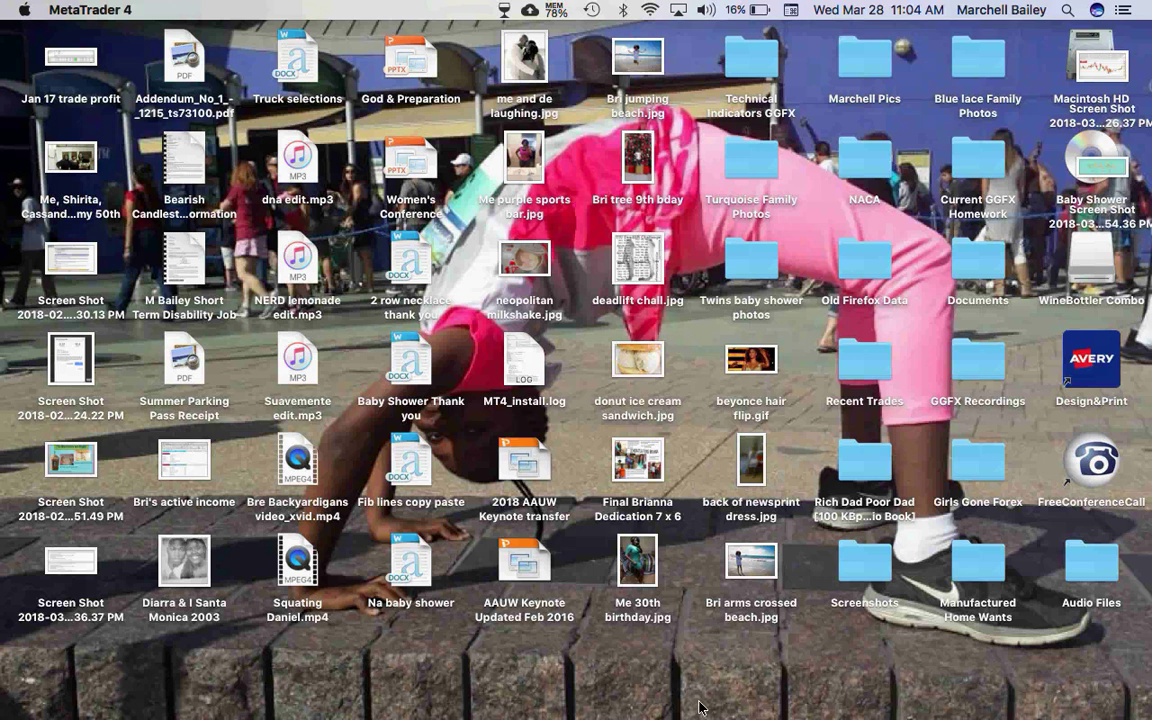
{"action": "mouse_move", "coordinate": [597, 716]}
{"action": "mouse_move", "coordinate": [621, 700]}
{"action": "mouse_move", "coordinate": [860, 705]}
{"action": "mouse_move", "coordinate": [562, 700]}
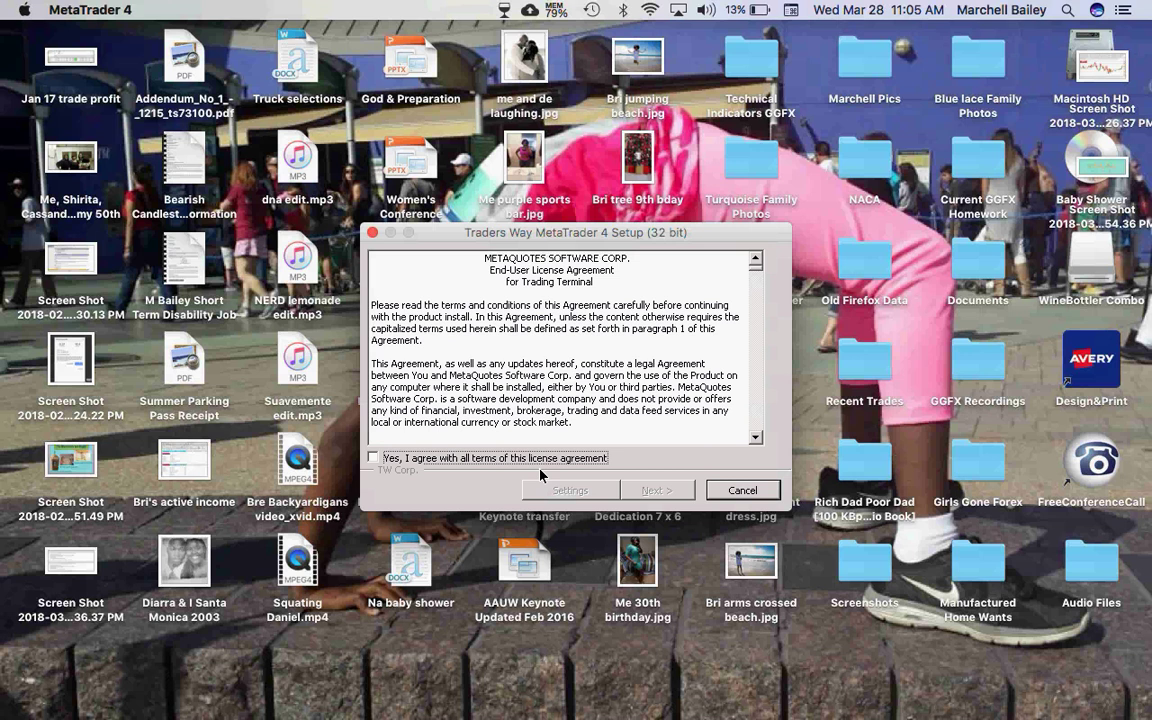
Accept the Traders Way MetaTrader 4 license agreement and complete the installation, putting away the browser page it opens.
{"action": "left_click", "coordinate": [381, 459]}
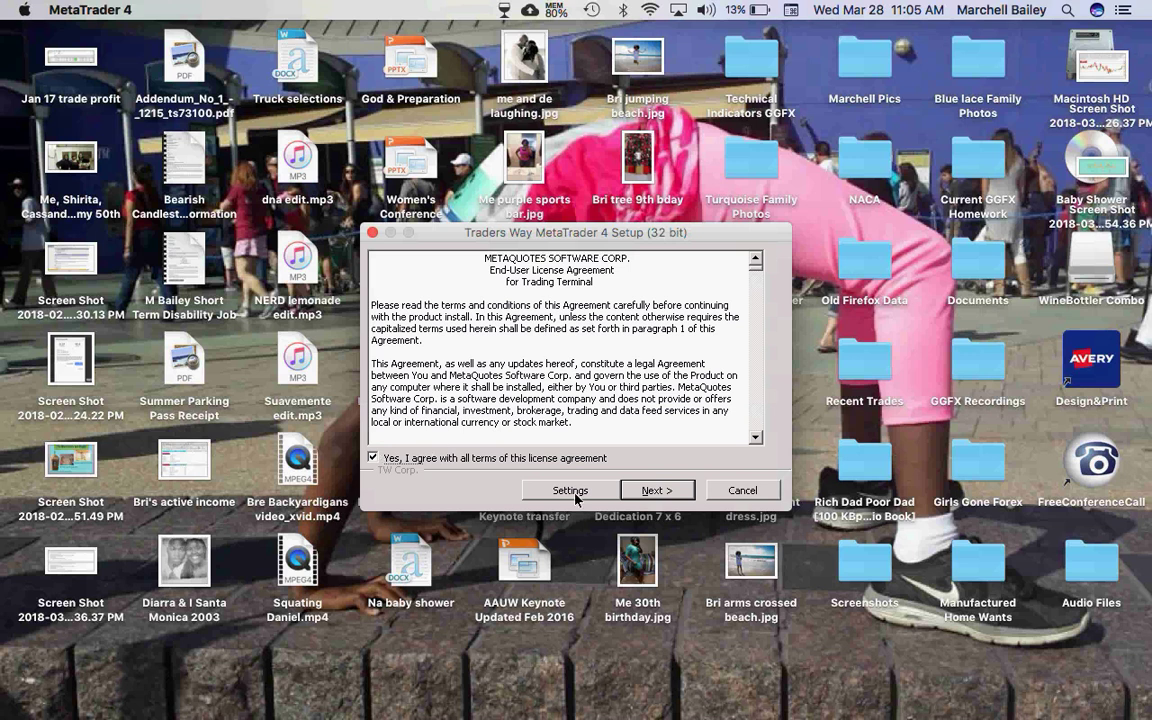
{"action": "left_click", "coordinate": [643, 491]}
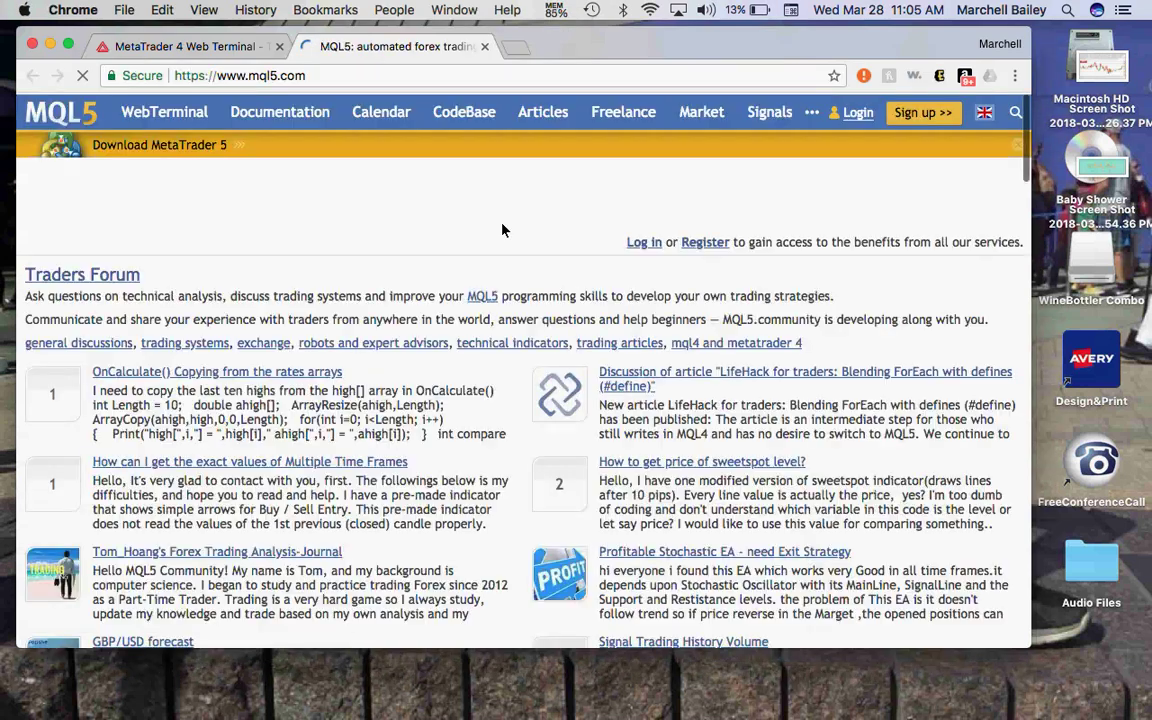
{"action": "left_click", "coordinate": [484, 46]}
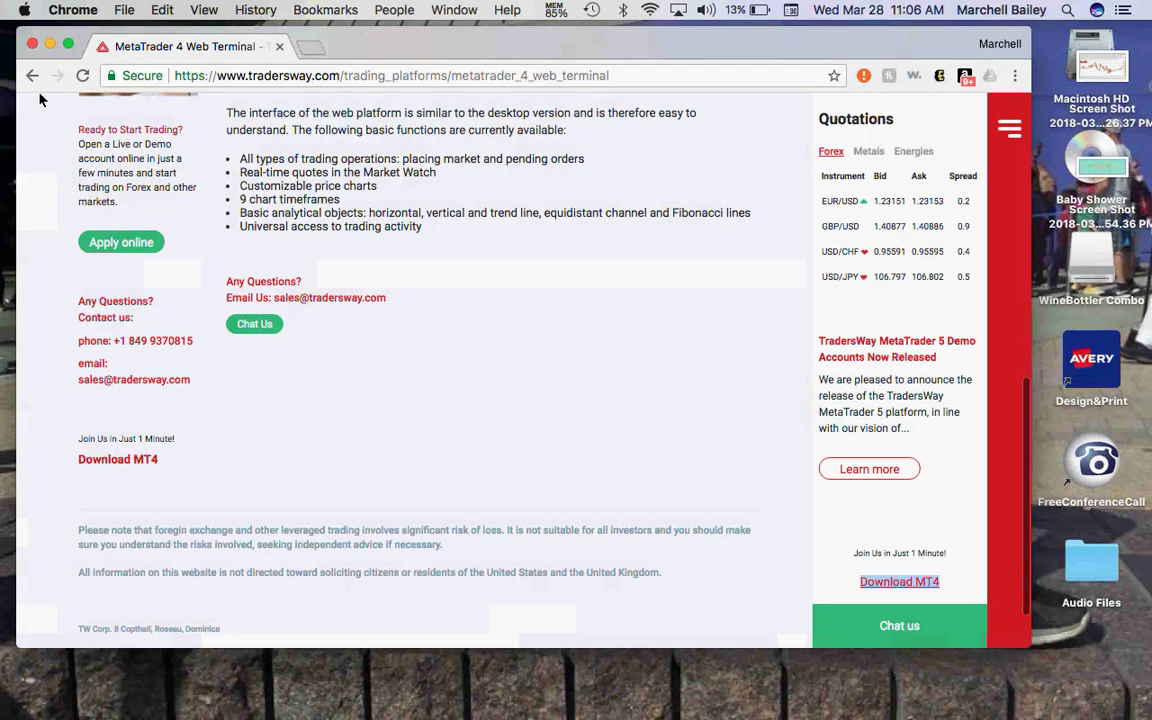
{"action": "left_click", "coordinate": [50, 44]}
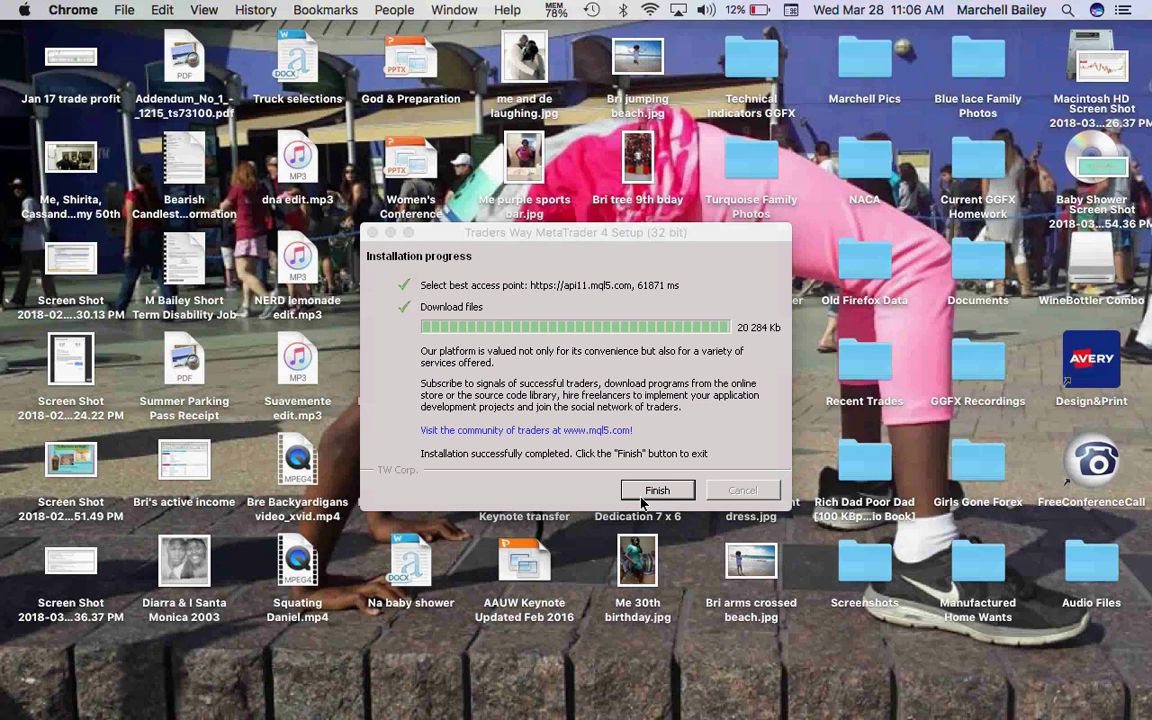
{"action": "left_click", "coordinate": [657, 490]}
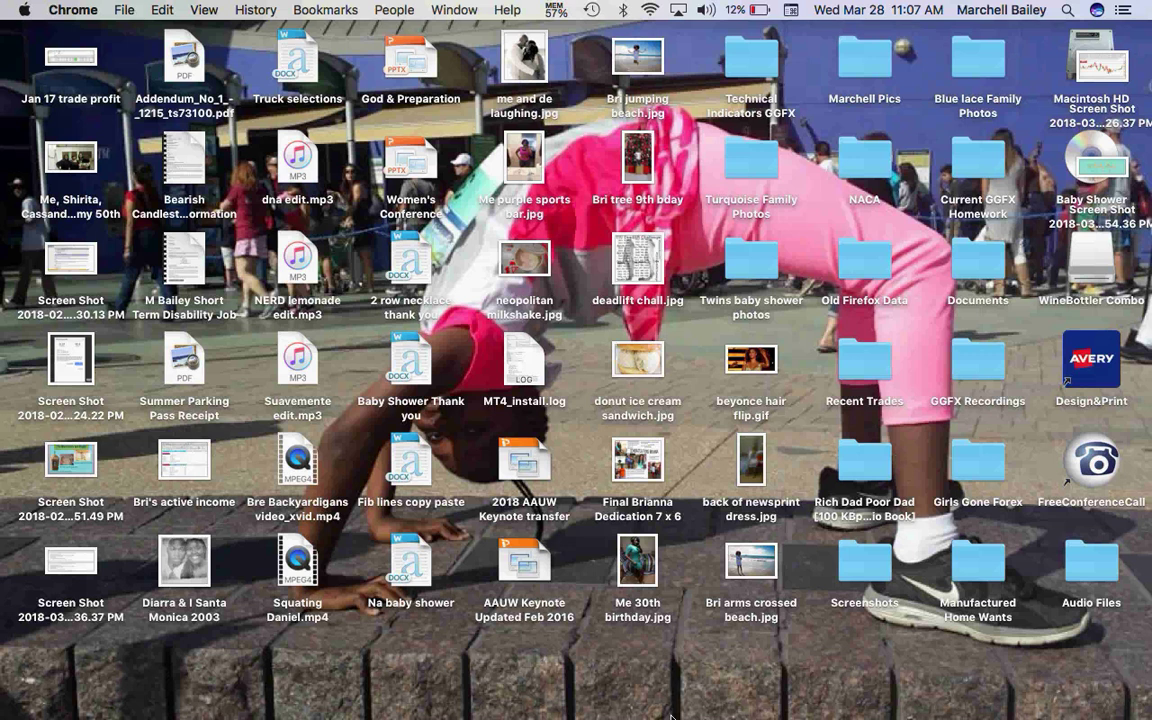
Choose the TradersWay-Demo server and set the login option to an existing trade account.
{"action": "mouse_move", "coordinate": [630, 712]}
{"action": "mouse_move", "coordinate": [531, 695]}
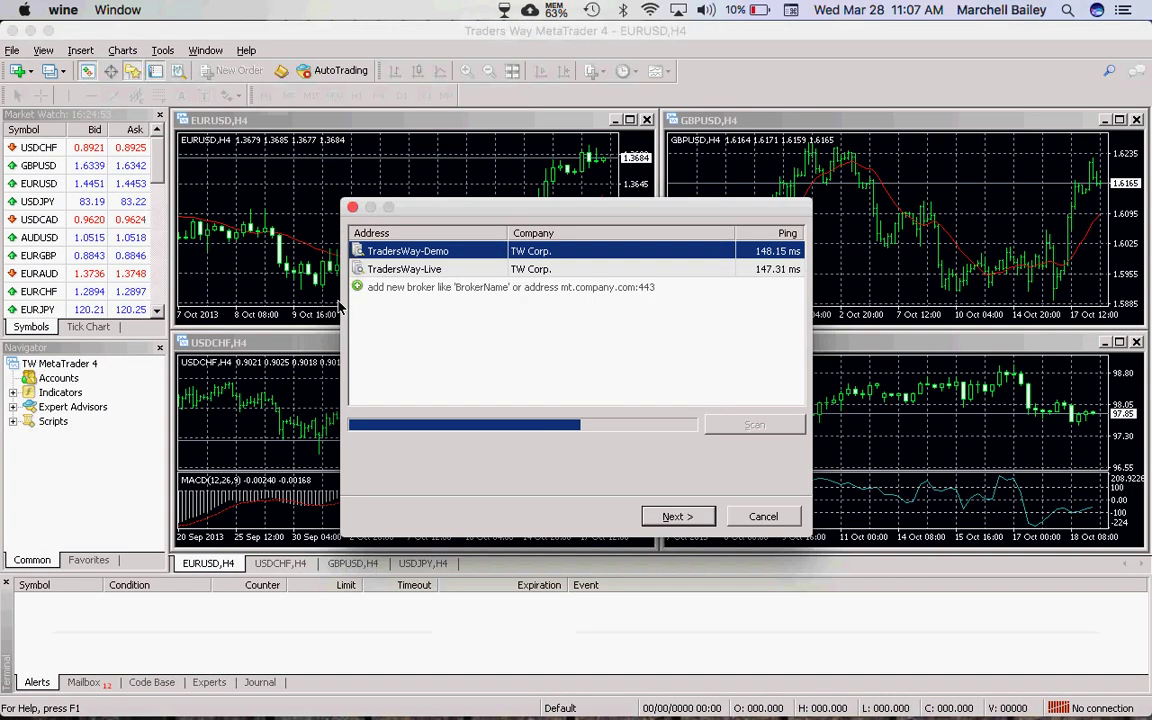
{"action": "left_click", "coordinate": [684, 519]}
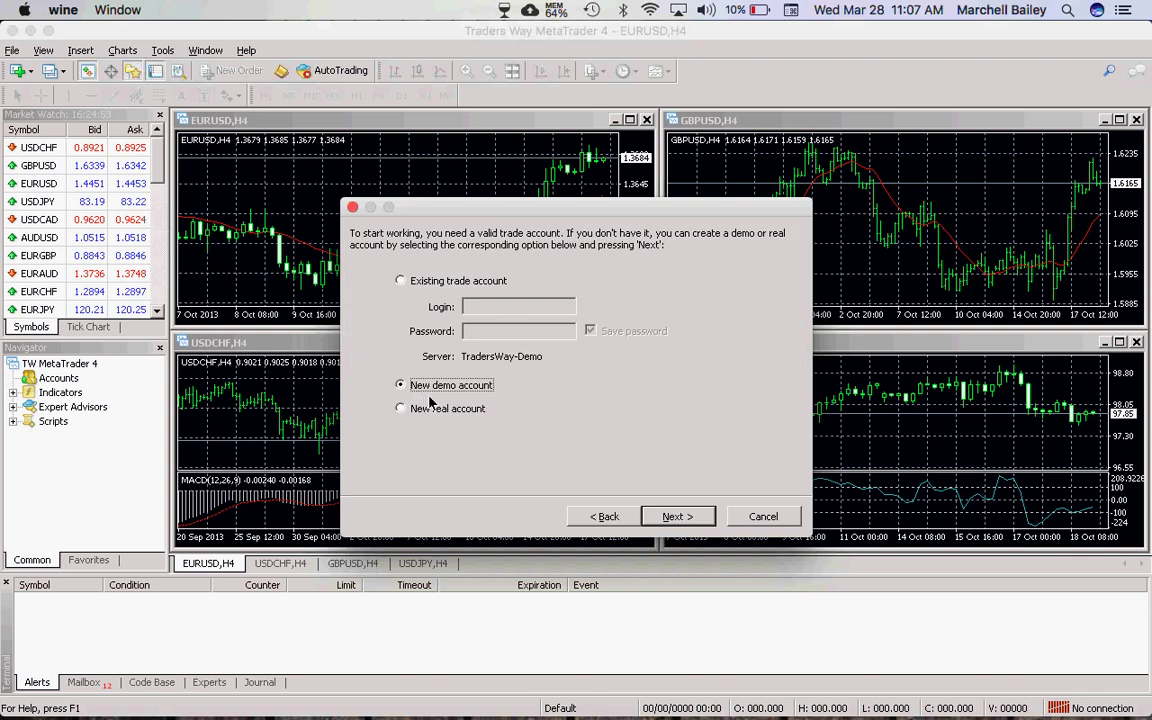
{"action": "left_click", "coordinate": [401, 282]}
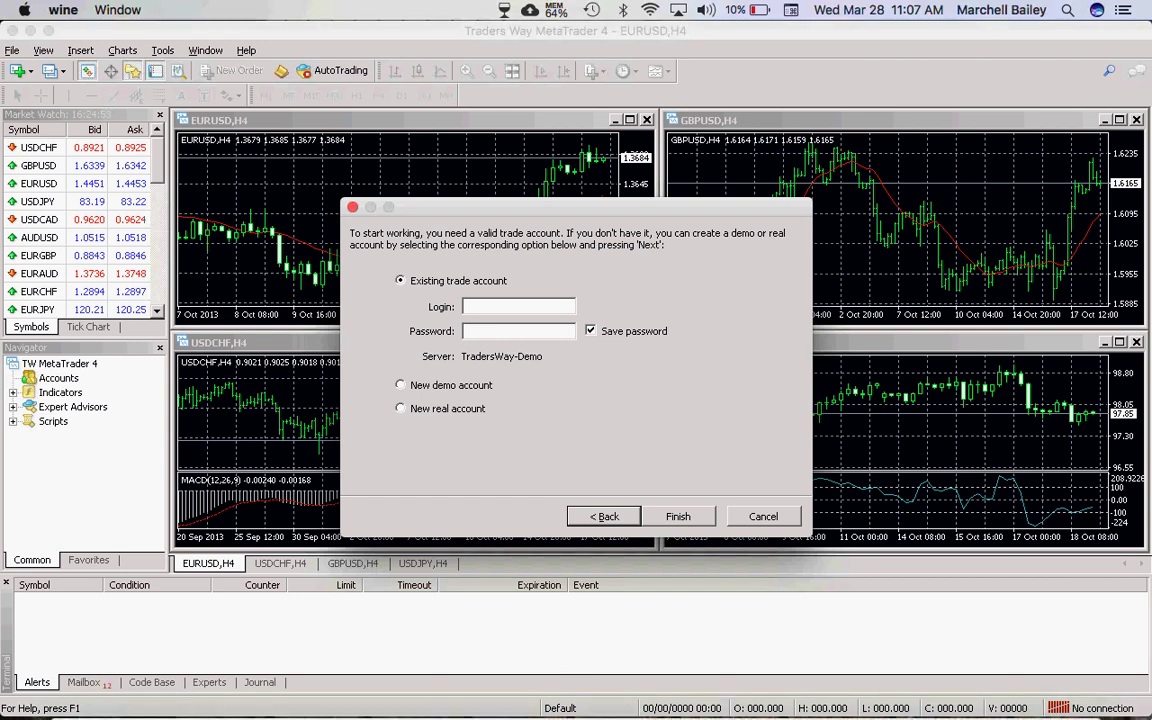
{"action": "key", "text": "ctrl+Up"}
{"action": "left_click", "coordinate": [867, 549]}
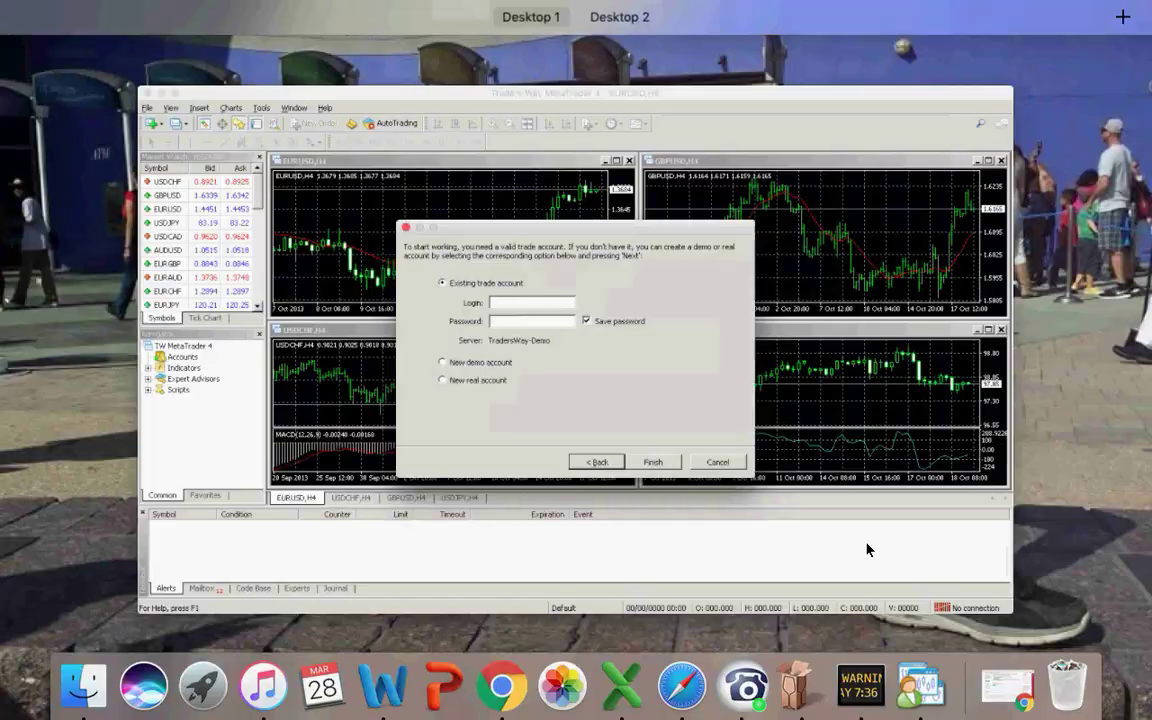
{"action": "mouse_move", "coordinate": [745, 683]}
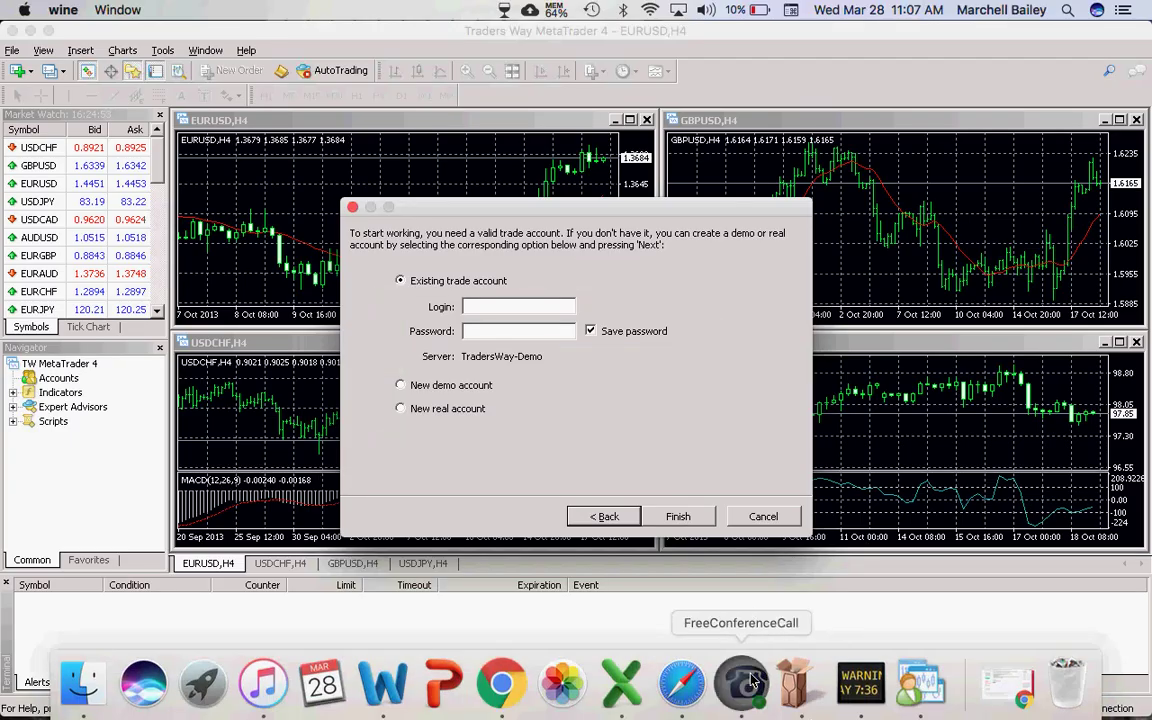